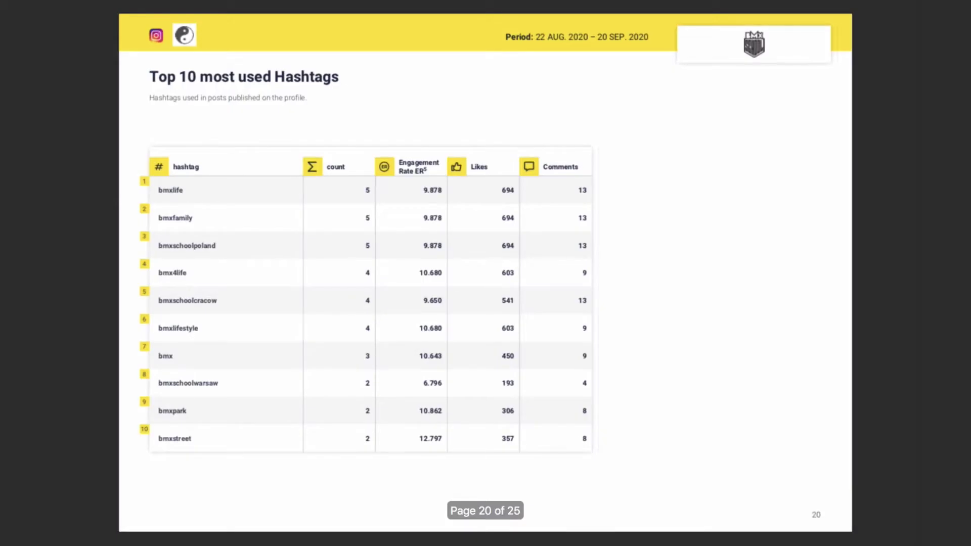
Advance two pages through the sample PDF report's top posts pages.
{"action": "key", "text": "Right"}
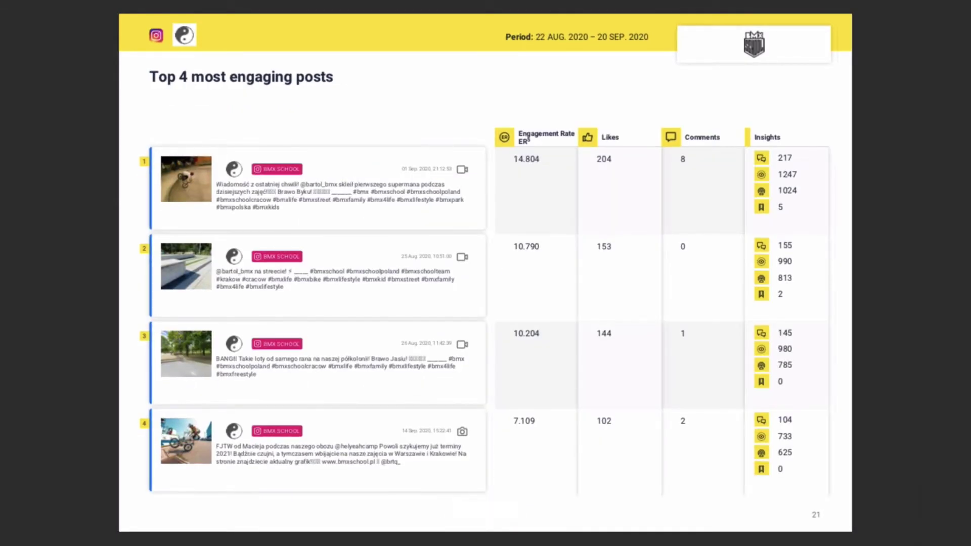
{"action": "key", "text": "Right"}
{"action": "key", "text": "Right"}
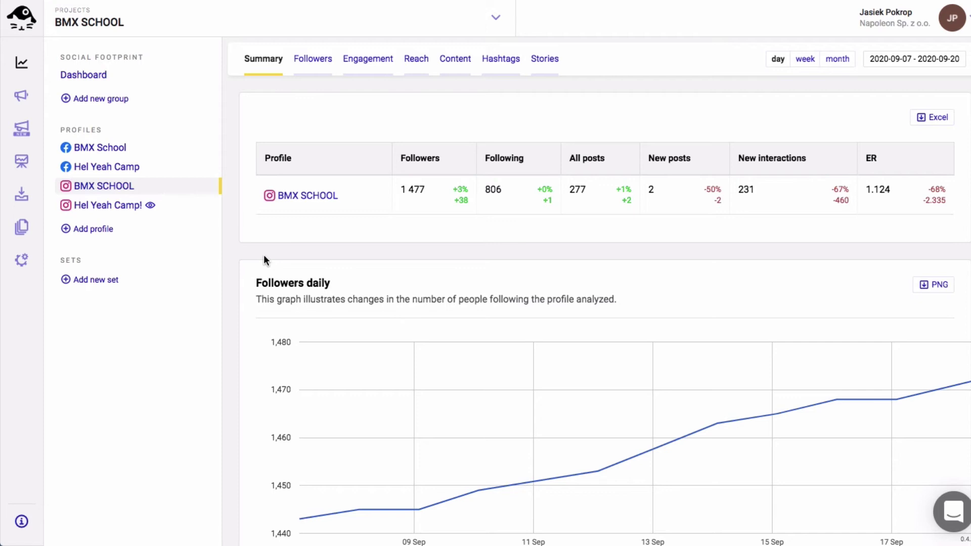
Start a new report from the Reports section in the sidebar.
{"action": "left_click", "coordinate": [21, 228]}
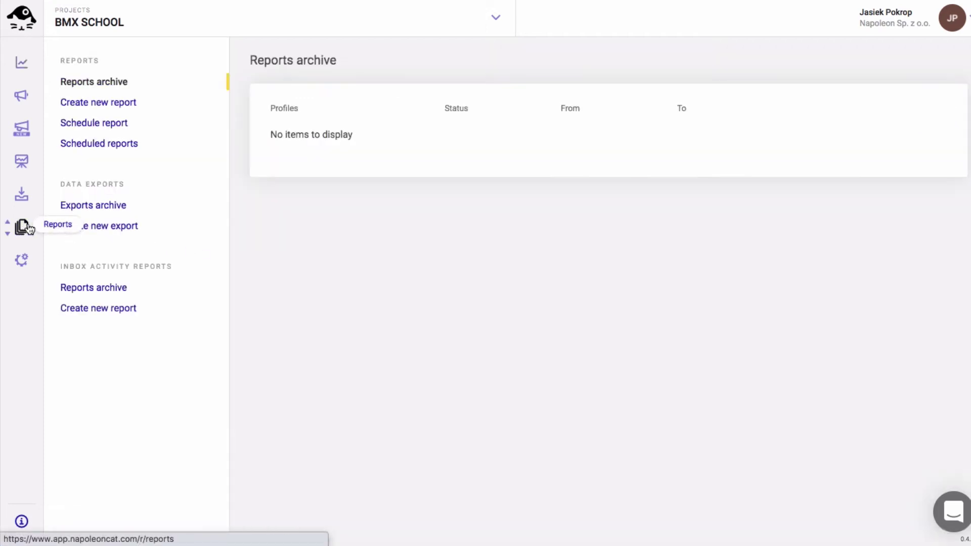
{"action": "left_click", "coordinate": [131, 105]}
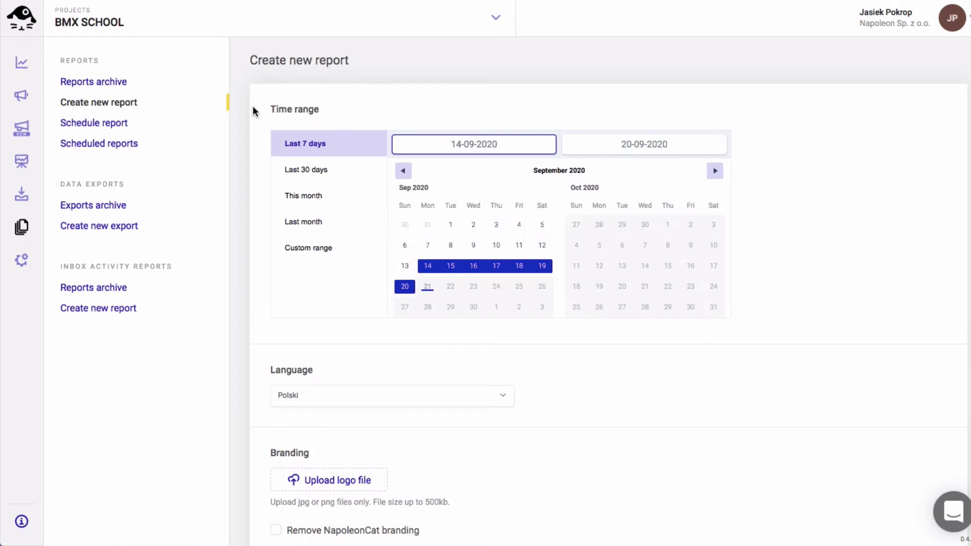
Set the report period to the last 30 days and the language to English.
{"action": "left_click", "coordinate": [304, 175]}
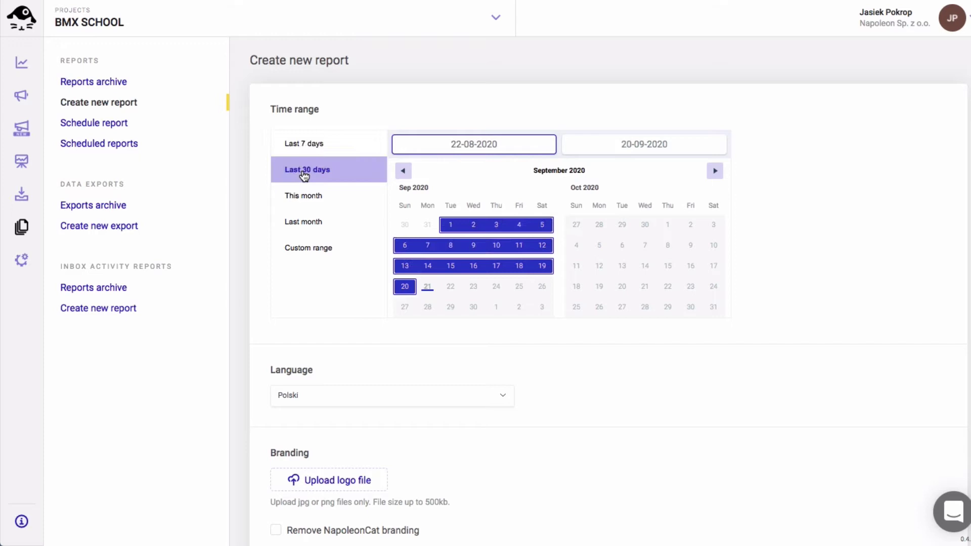
{"action": "scroll", "coordinate": [304, 180], "scroll_direction": "down", "scroll_amount": 3}
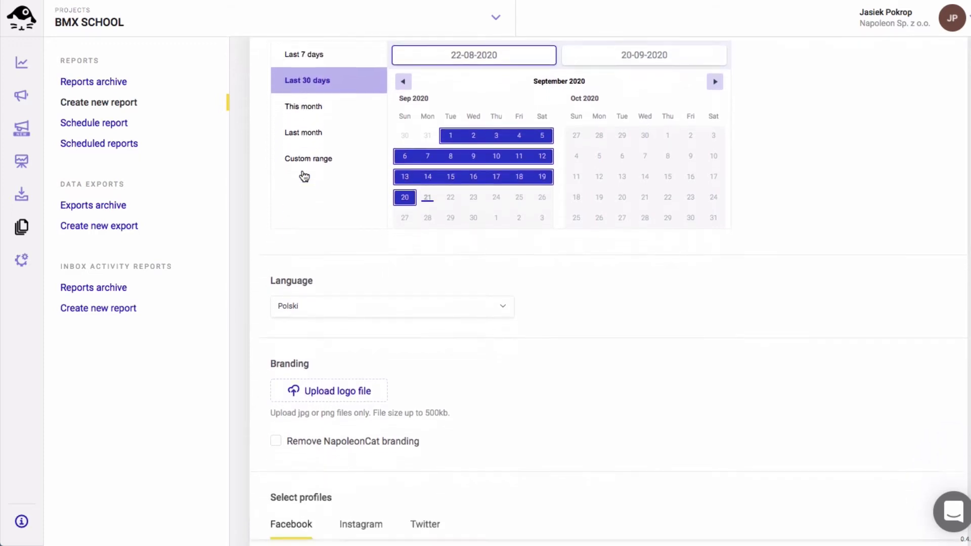
{"action": "left_click", "coordinate": [338, 237]}
{"action": "left_click", "coordinate": [292, 276]}
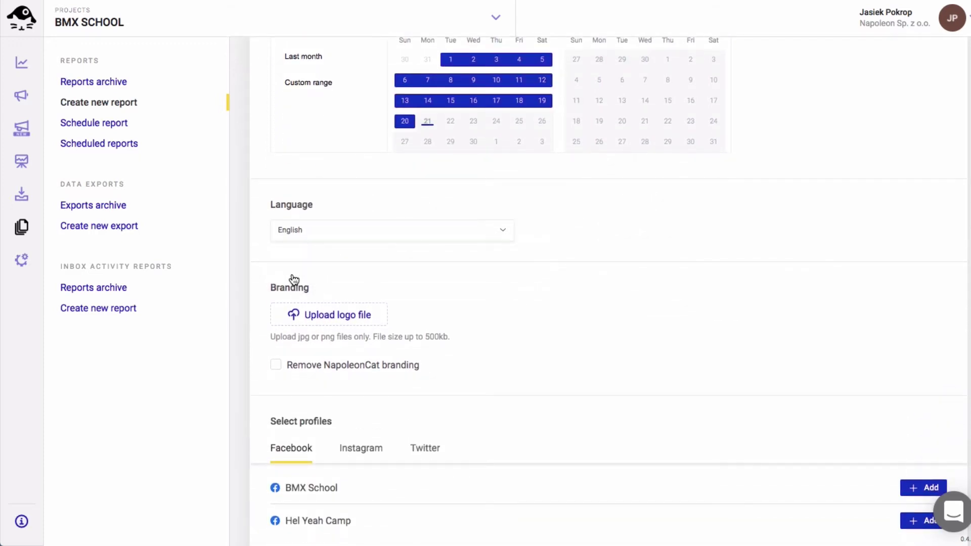
Upload the BMX School logo and remove NapoleonCat branding from the report.
{"action": "scroll", "coordinate": [293, 279], "scroll_direction": "down", "scroll_amount": 2}
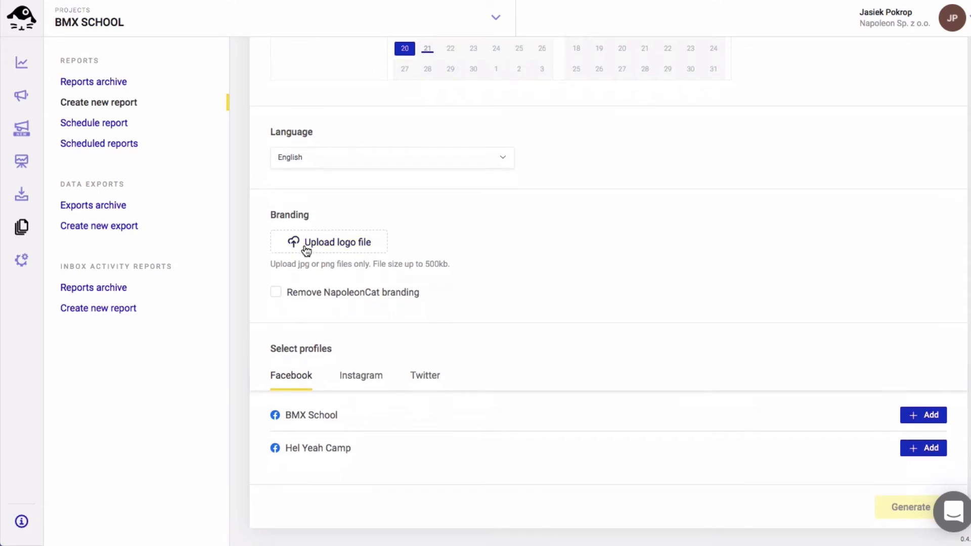
{"action": "left_click", "coordinate": [306, 248]}
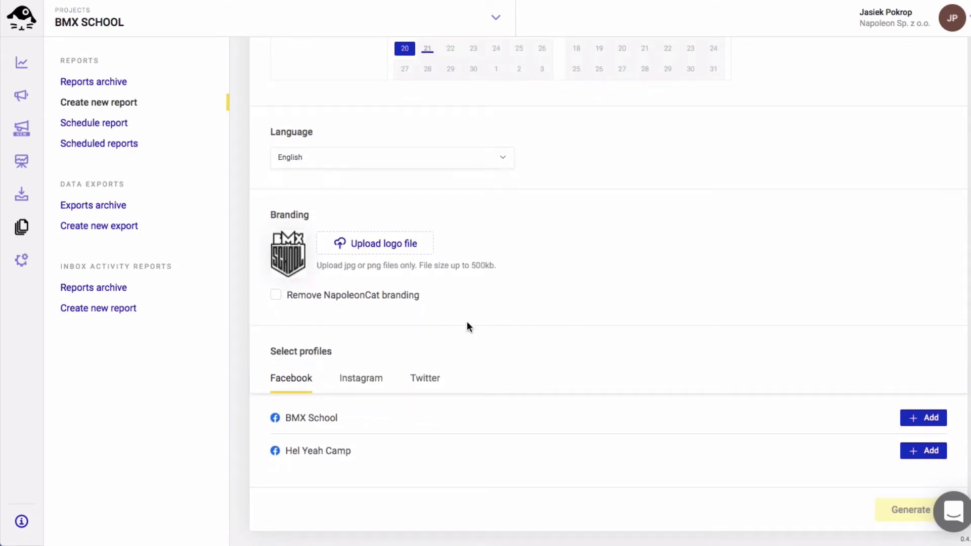
{"action": "left_click", "coordinate": [277, 296]}
Add the BMX SCHOOL Instagram profile, keep all positions checked, and generate the report.
{"action": "left_click", "coordinate": [374, 382]}
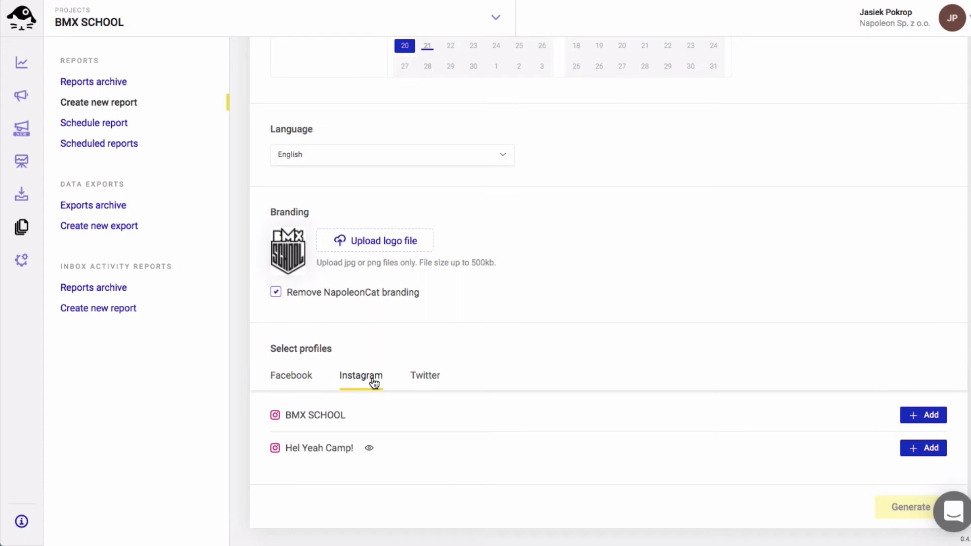
{"action": "left_click", "coordinate": [916, 419]}
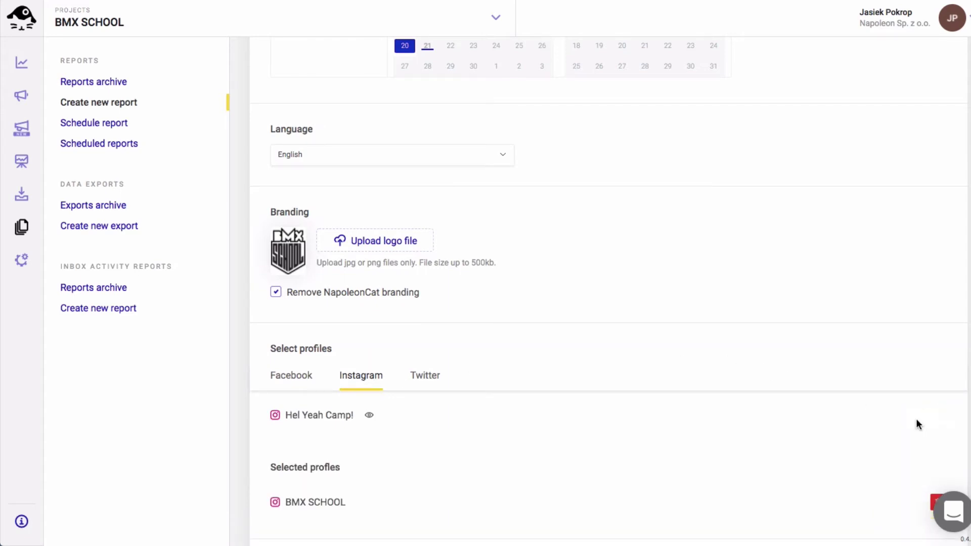
{"action": "scroll", "coordinate": [915, 417], "scroll_direction": "down", "scroll_amount": 4}
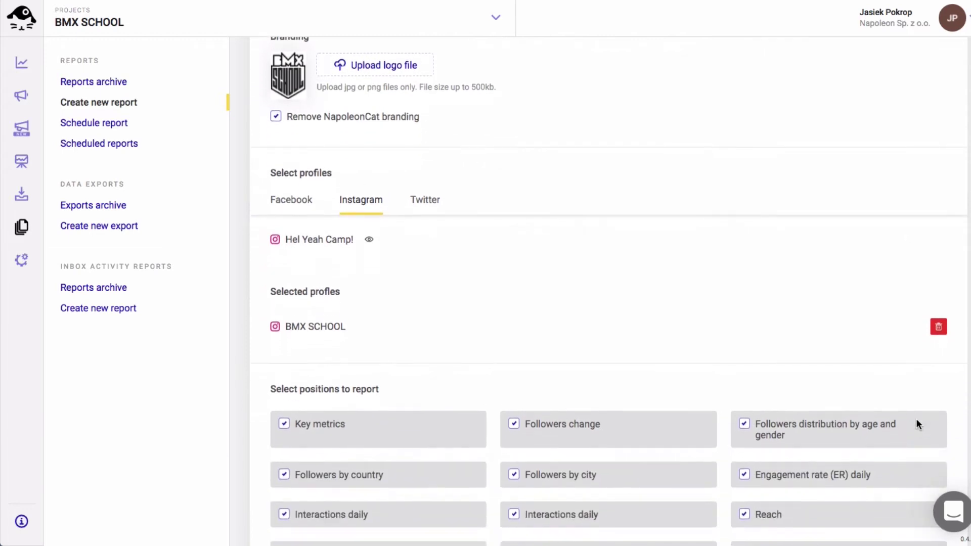
{"action": "scroll", "coordinate": [916, 419], "scroll_direction": "down", "scroll_amount": 5}
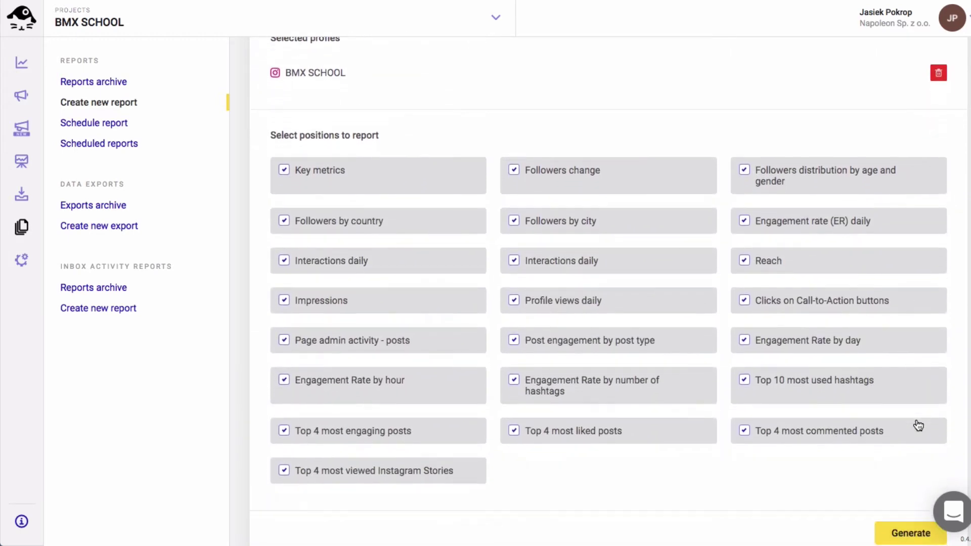
{"action": "scroll", "coordinate": [918, 425], "scroll_direction": "down", "scroll_amount": 1}
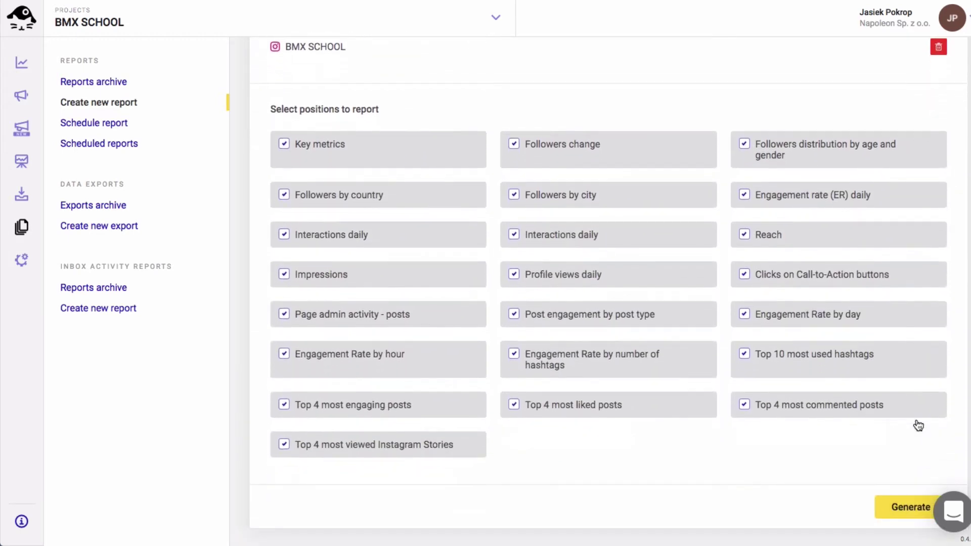
{"action": "left_click", "coordinate": [905, 509]}
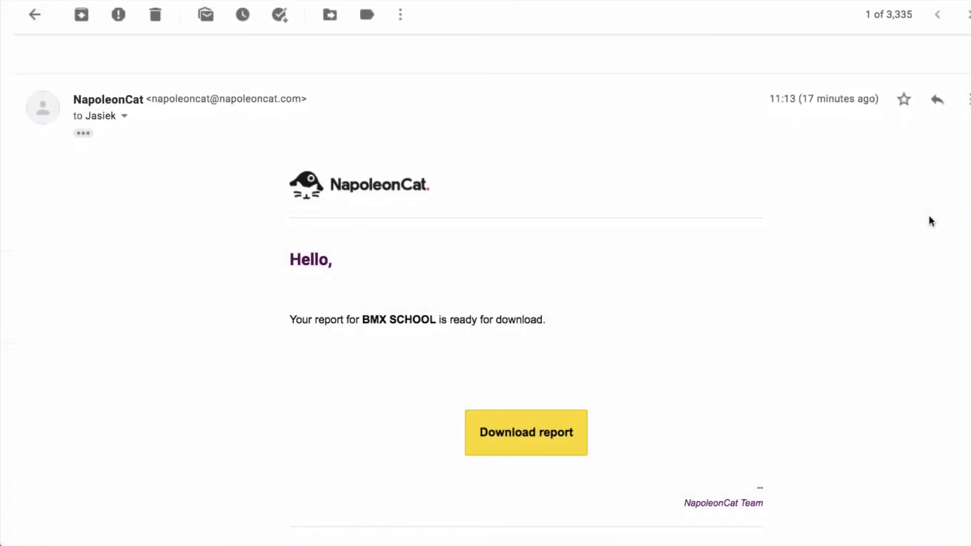
Scroll down to review the notice about the completed BMX SCHOOL report.
{"action": "scroll", "coordinate": [930, 221], "scroll_direction": "down", "scroll_amount": 1}
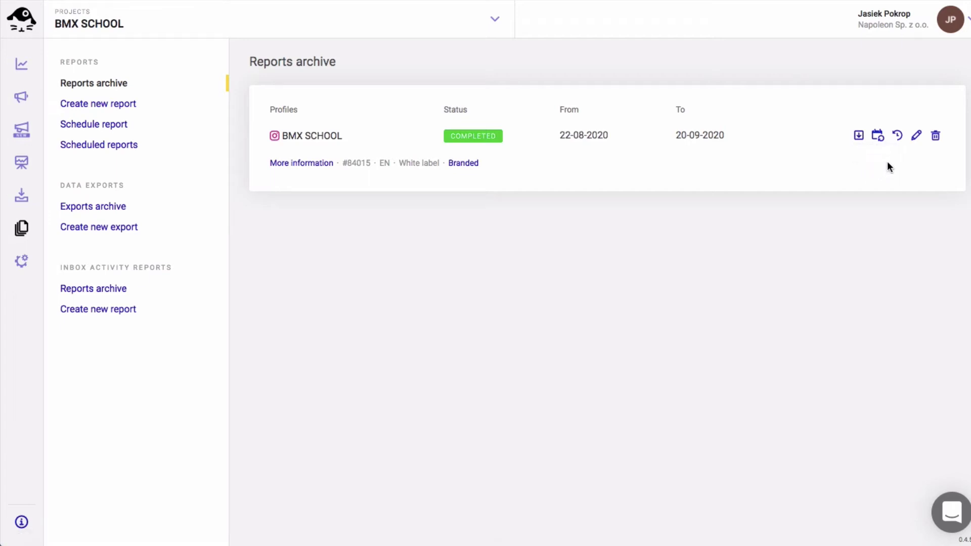
Create a similar report from the completed one and review its prefilled 22-08-2020–20-09-2020 settings.
{"action": "left_click", "coordinate": [898, 136]}
{"action": "scroll", "coordinate": [841, 140], "scroll_direction": "down", "scroll_amount": 3}
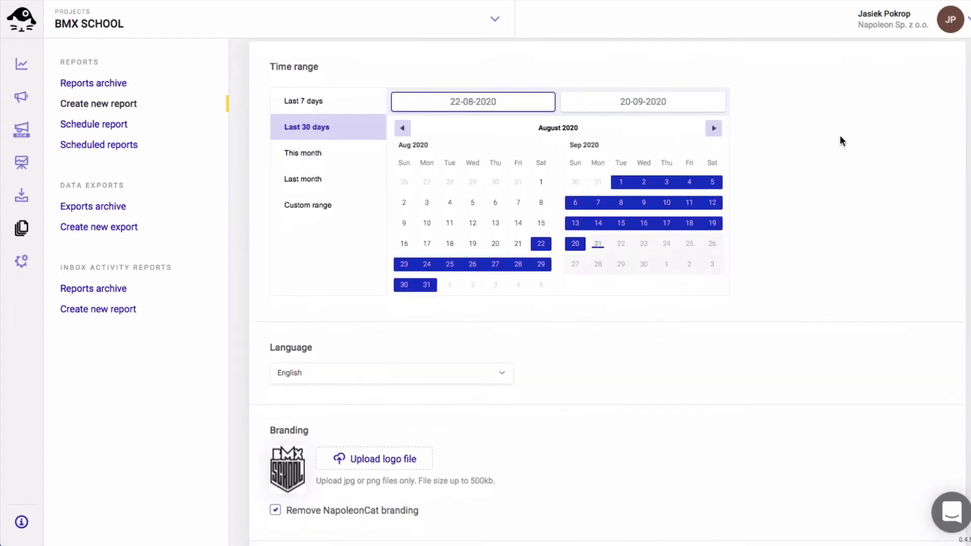
{"action": "scroll", "coordinate": [840, 136], "scroll_direction": "down", "scroll_amount": 5}
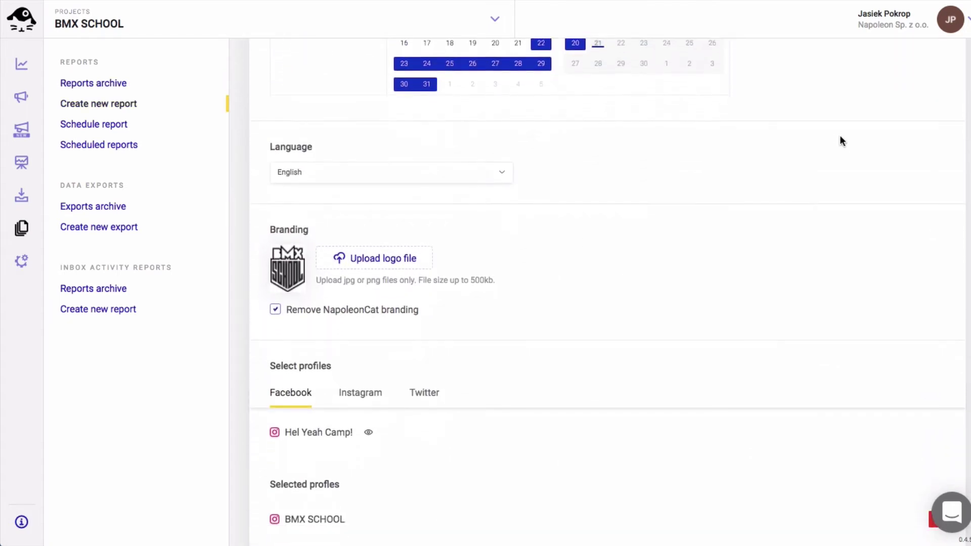
{"action": "scroll", "coordinate": [841, 140], "scroll_direction": "down", "scroll_amount": 7}
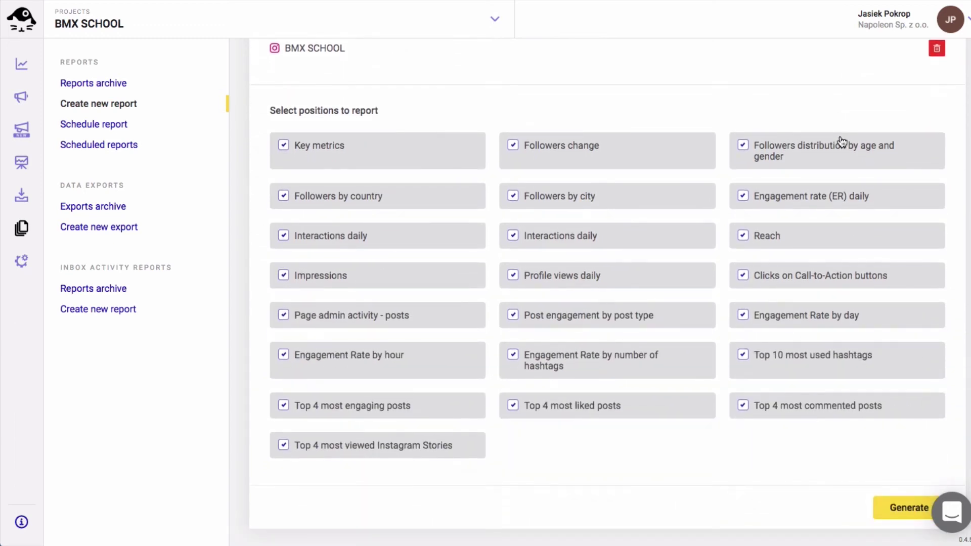
{"action": "scroll", "coordinate": [841, 140], "scroll_direction": "up", "scroll_amount": 10}
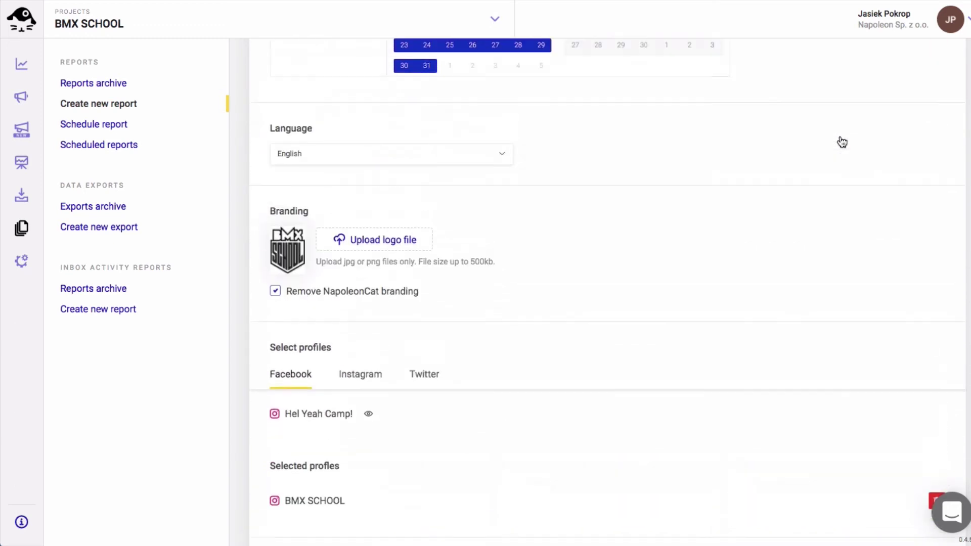
{"action": "scroll", "coordinate": [841, 140], "scroll_direction": "up", "scroll_amount": 4}
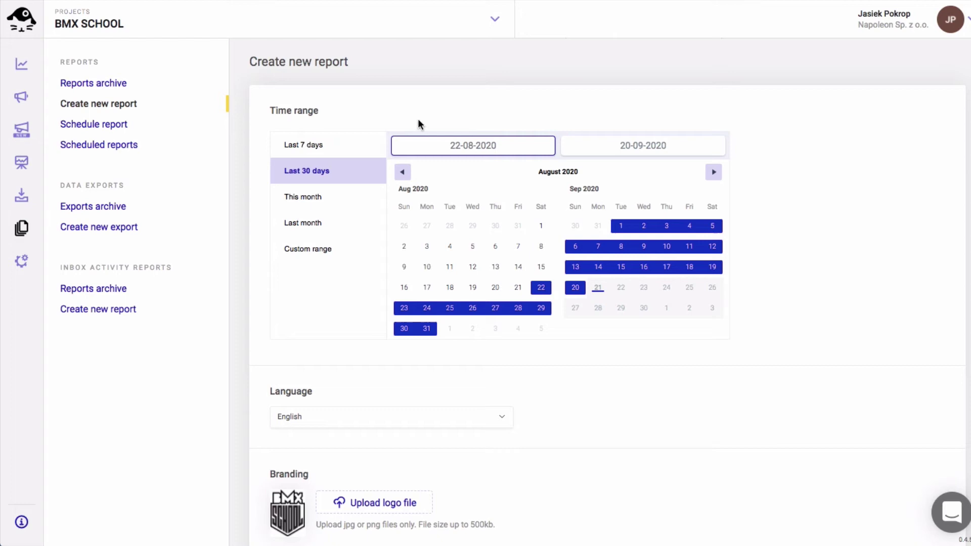
Open the scheduled report form and add two recipient e-mail addresses.
{"action": "left_click", "coordinate": [85, 129]}
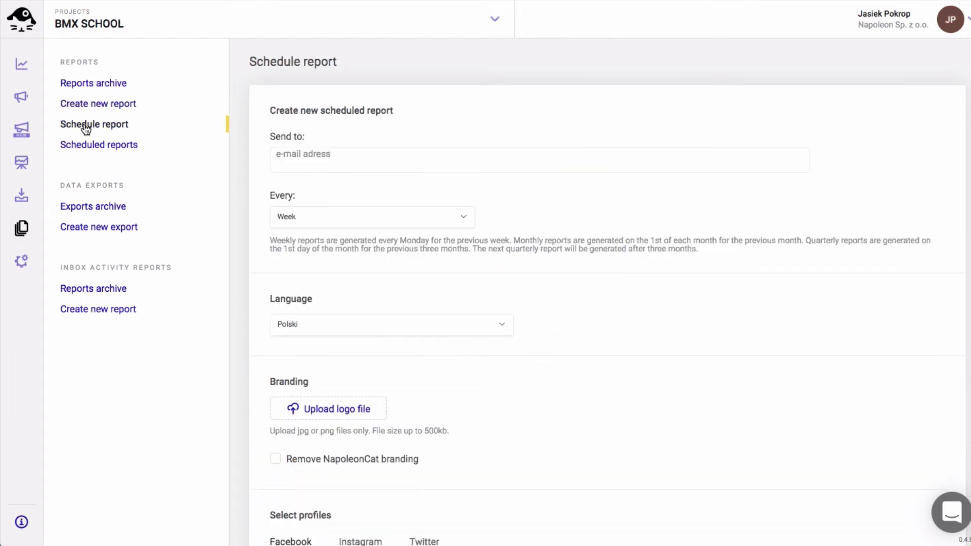
{"action": "left_click", "coordinate": [277, 154]}
{"action": "key", "text": "Return"}
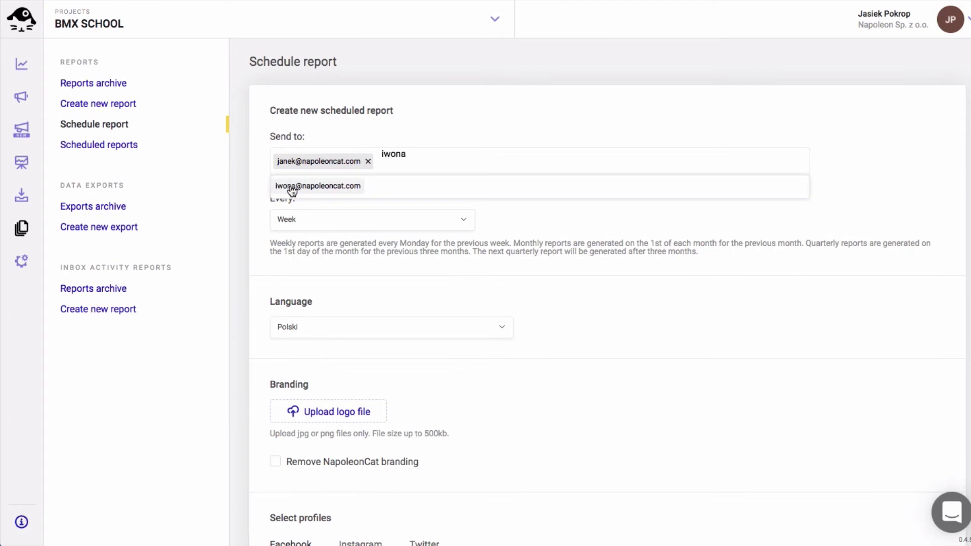
{"action": "left_click", "coordinate": [291, 187]}
Keep the weekly sending frequency and set the report language to English.
{"action": "left_click", "coordinate": [464, 225]}
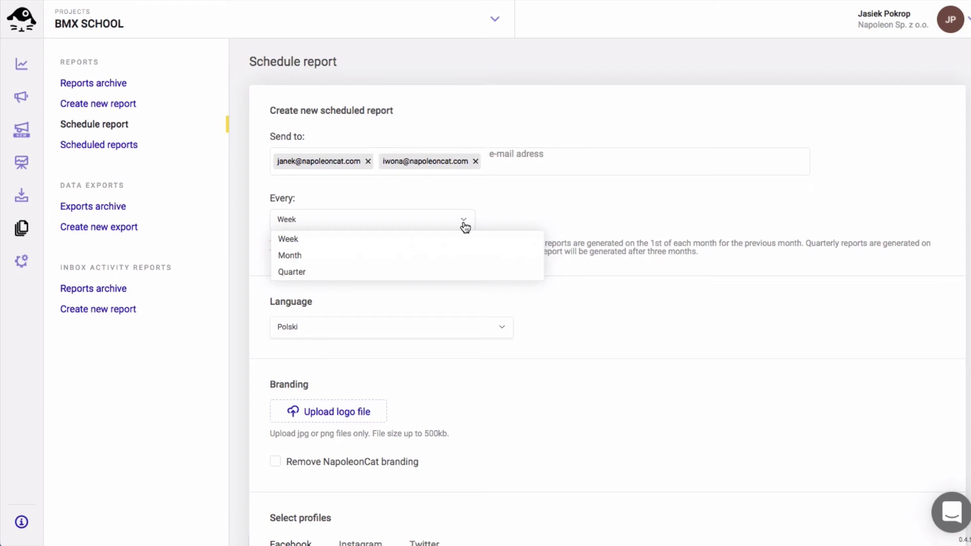
{"action": "left_click", "coordinate": [463, 224]}
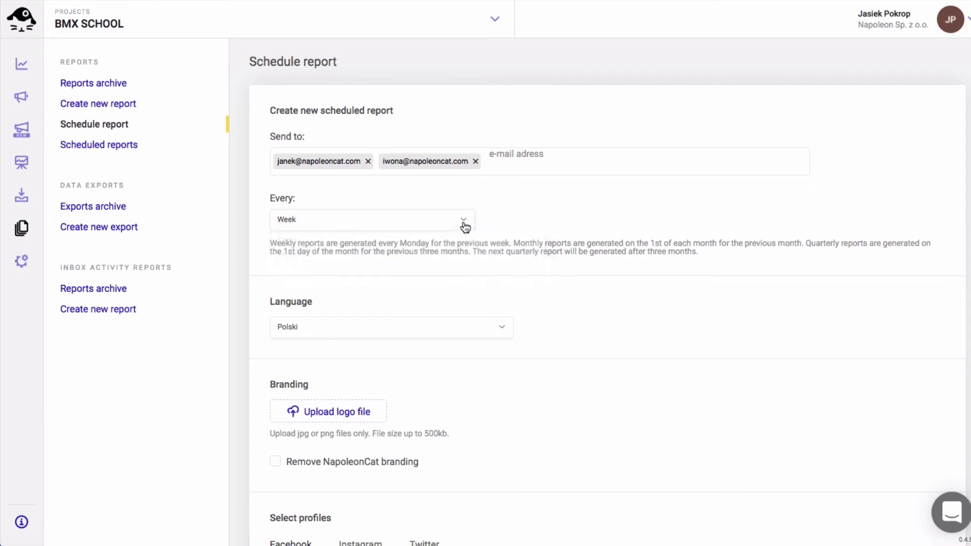
{"action": "left_click", "coordinate": [497, 327]}
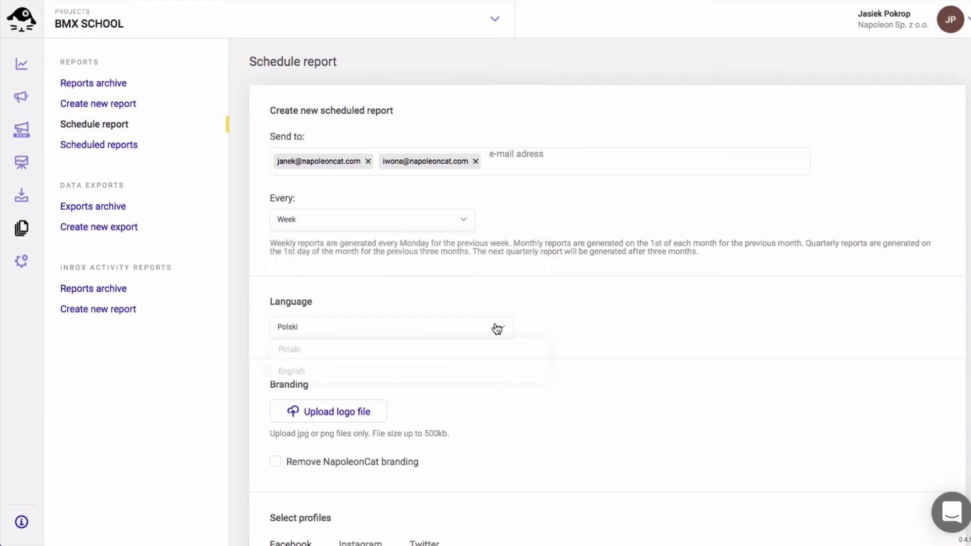
{"action": "left_click", "coordinate": [291, 371]}
Upload the school's logo and remove NapoleonCat branding.
{"action": "scroll", "coordinate": [468, 382], "scroll_direction": "down", "scroll_amount": 3}
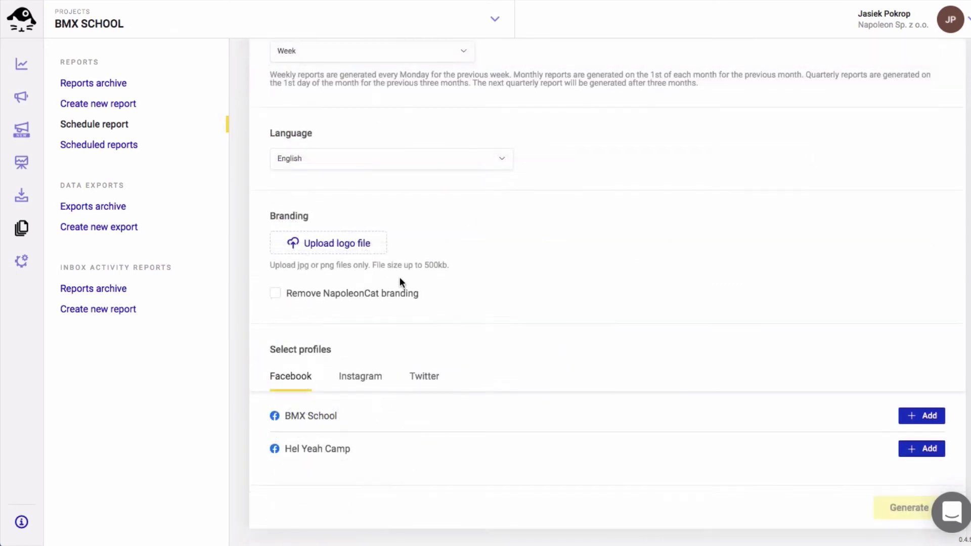
{"action": "left_click", "coordinate": [344, 246]}
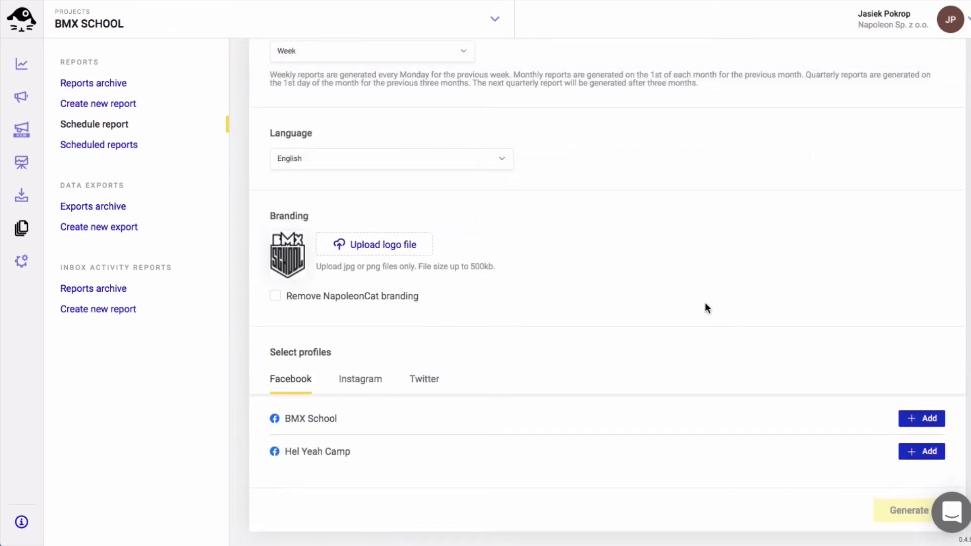
{"action": "left_click", "coordinate": [275, 296]}
Add the BMX SCHOOL Instagram profile and generate the weekly scheduled report.
{"action": "left_click", "coordinate": [370, 380]}
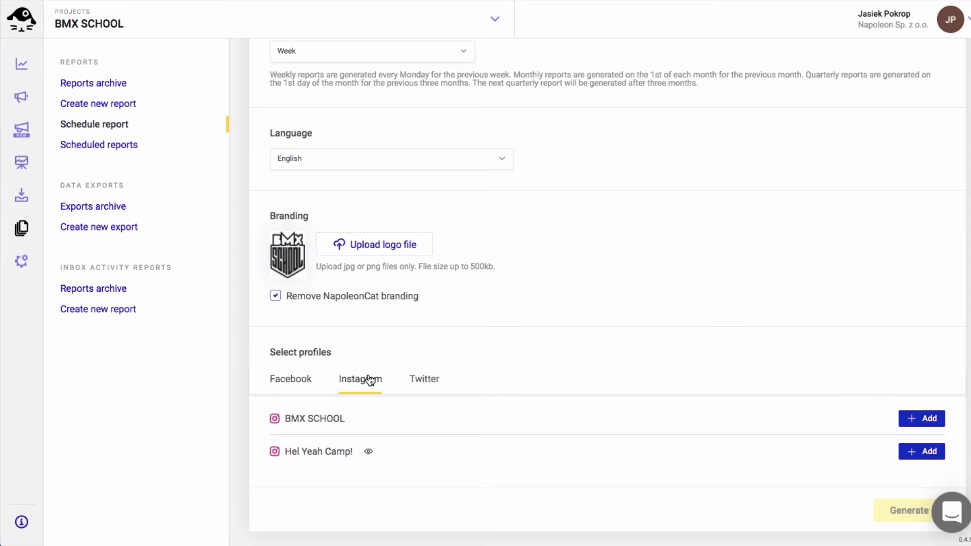
{"action": "left_click", "coordinate": [918, 418]}
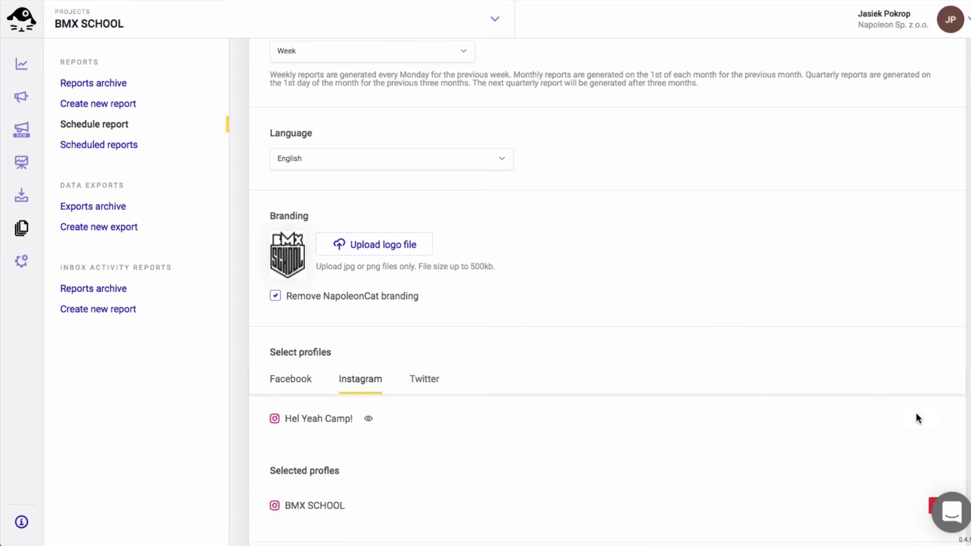
{"action": "scroll", "coordinate": [917, 418], "scroll_direction": "down", "scroll_amount": 8}
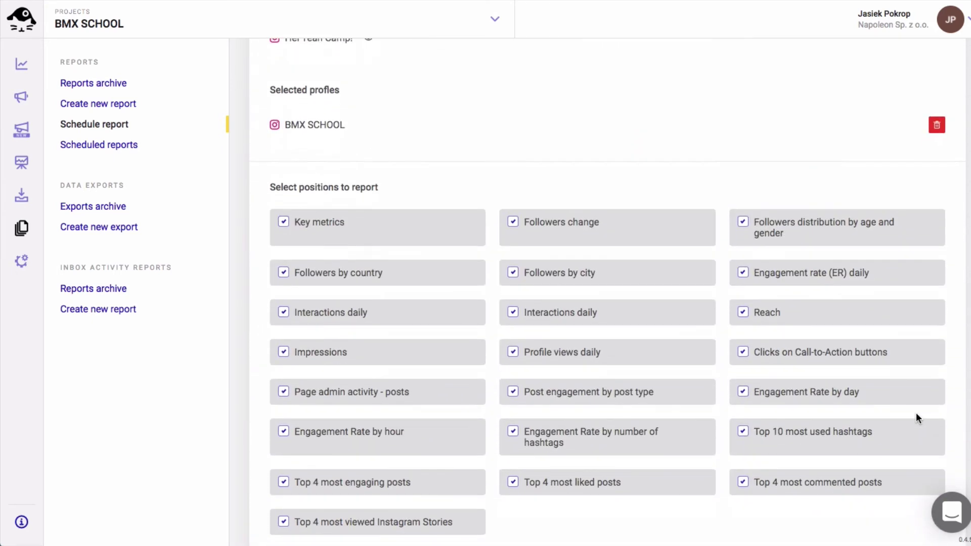
{"action": "scroll", "coordinate": [917, 418], "scroll_direction": "down", "scroll_amount": 2}
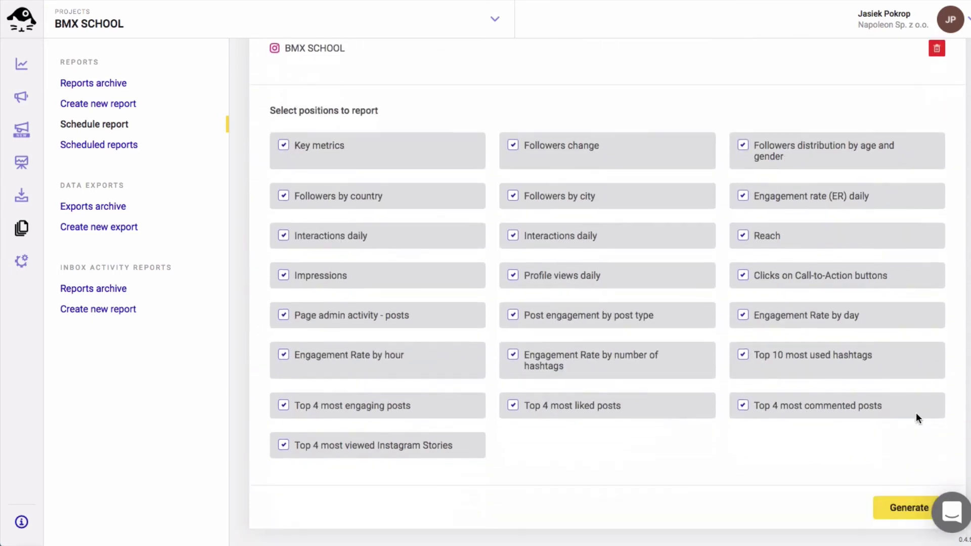
{"action": "left_click", "coordinate": [897, 507]}
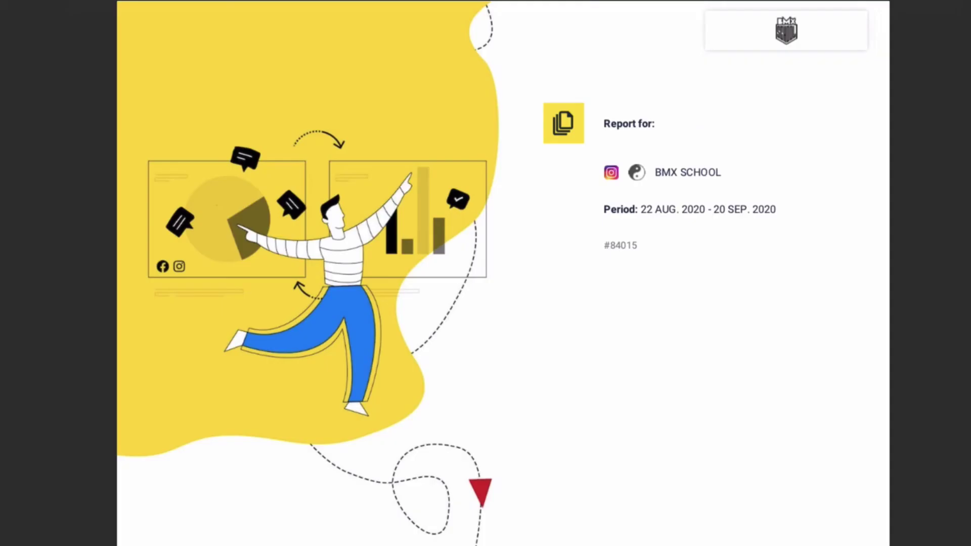
Page from the cover through table of contents, KPIs and follower pages to Followers by city.
{"action": "key", "text": "Right"}
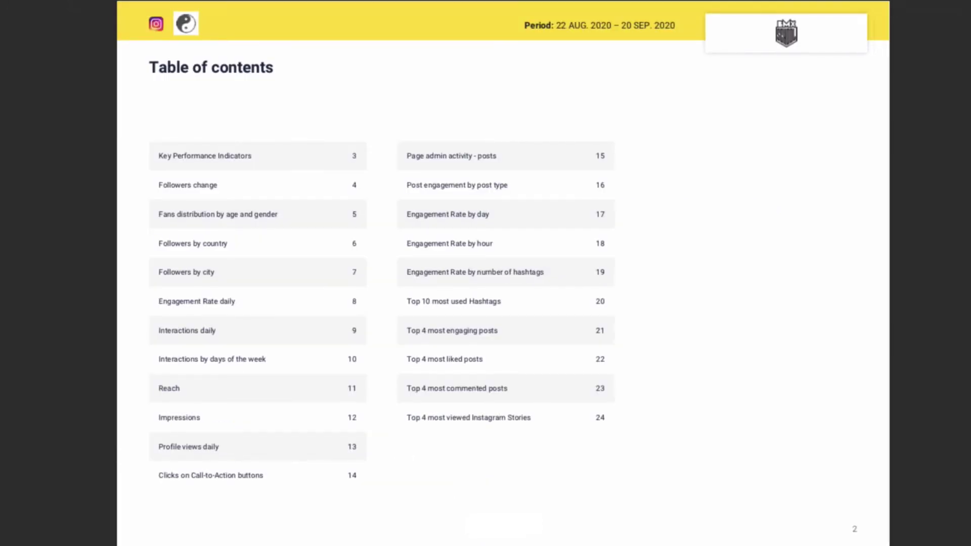
{"action": "key", "text": "Right"}
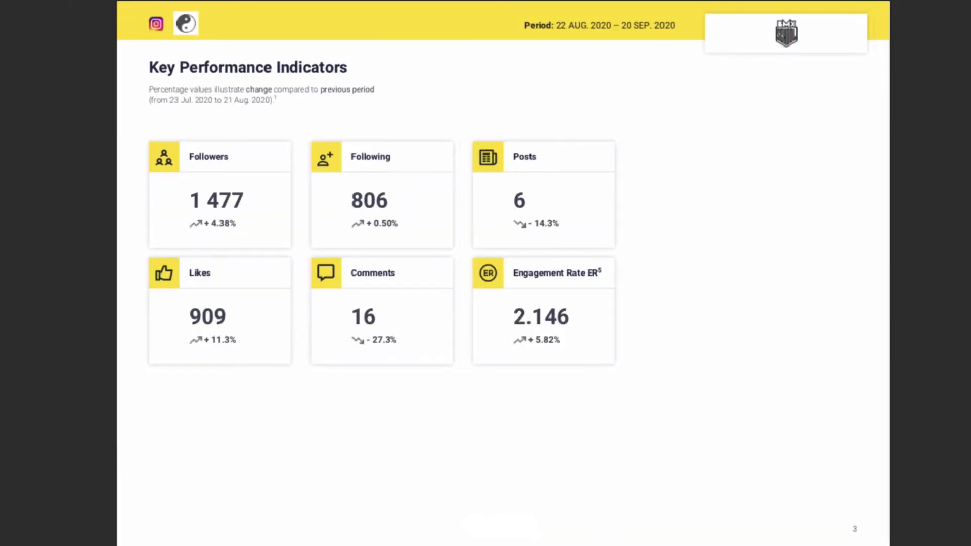
{"action": "key", "text": "Right"}
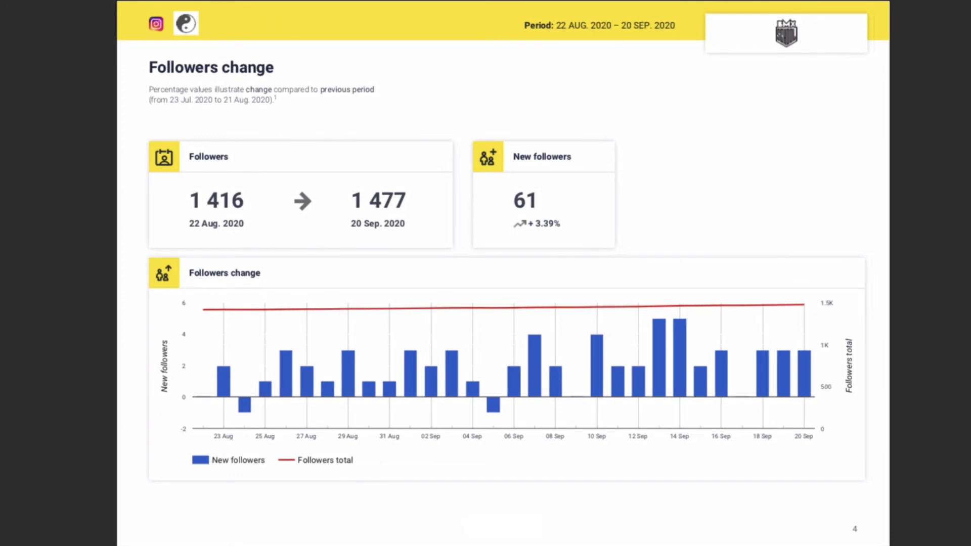
{"action": "key", "text": "Right"}
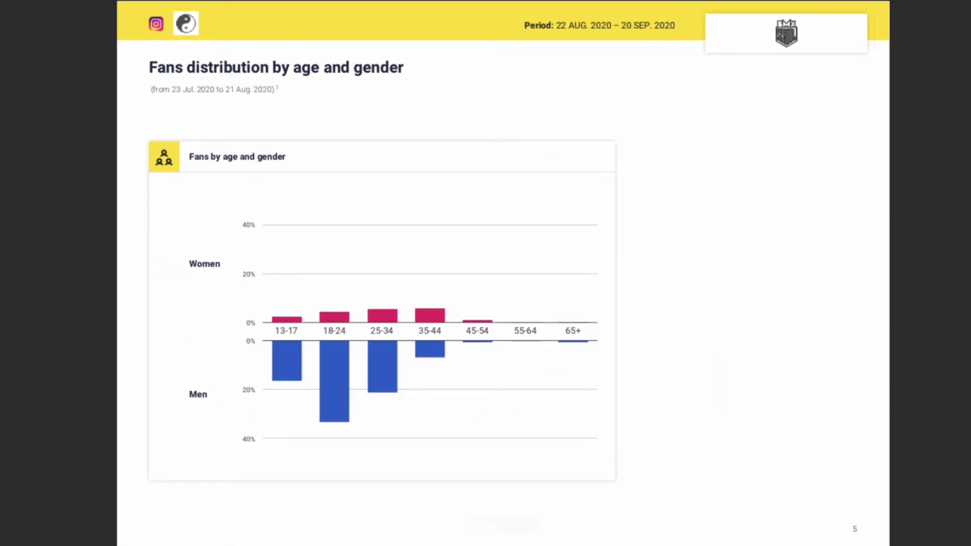
{"action": "key", "text": "Right"}
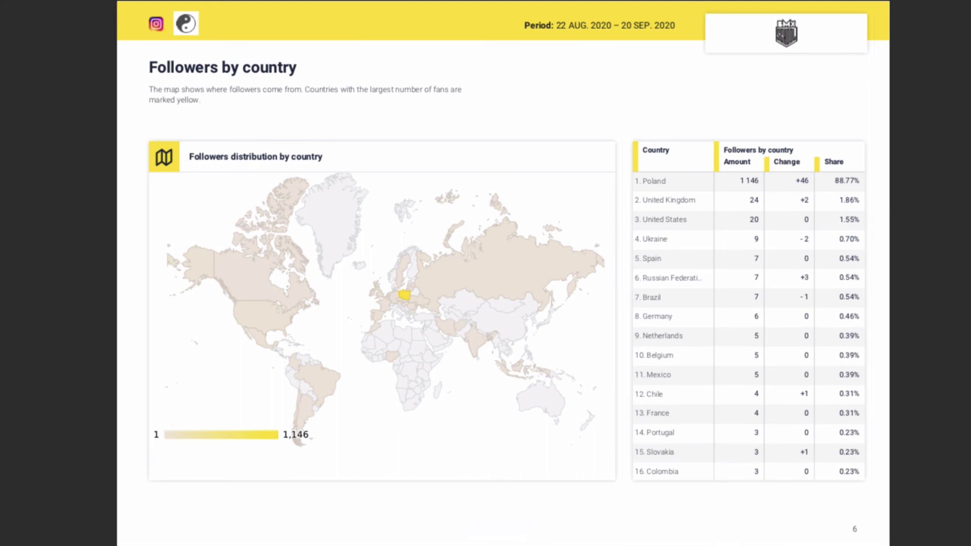
{"action": "key", "text": "Right"}
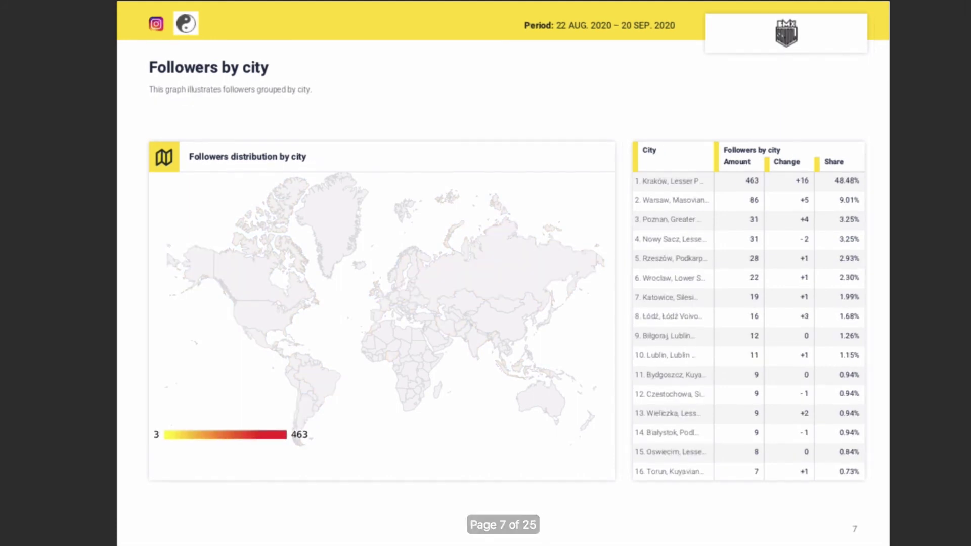
Continue through engagement, interactions, reach, impressions and profile views to page 14, Call-to-Action clicks.
{"action": "key", "text": "Right"}
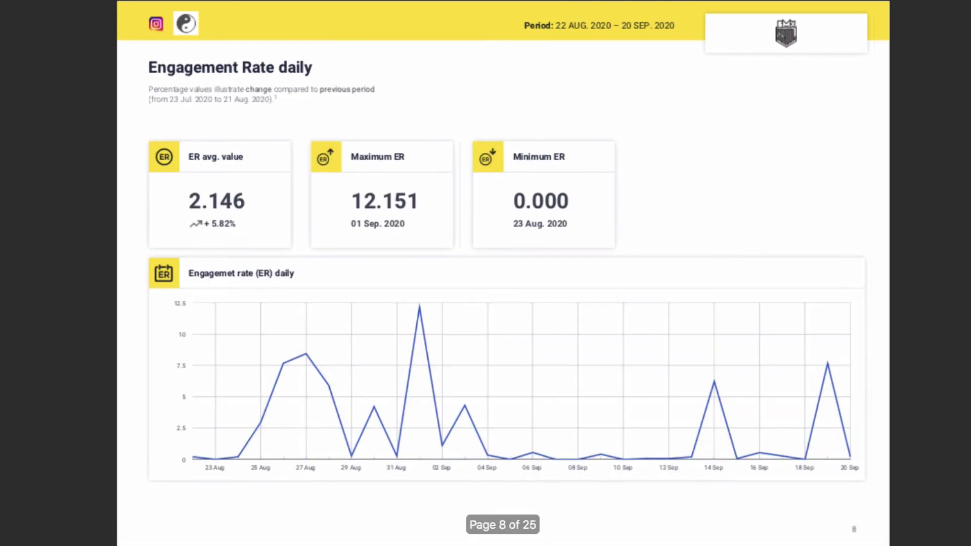
{"action": "key", "text": "Right"}
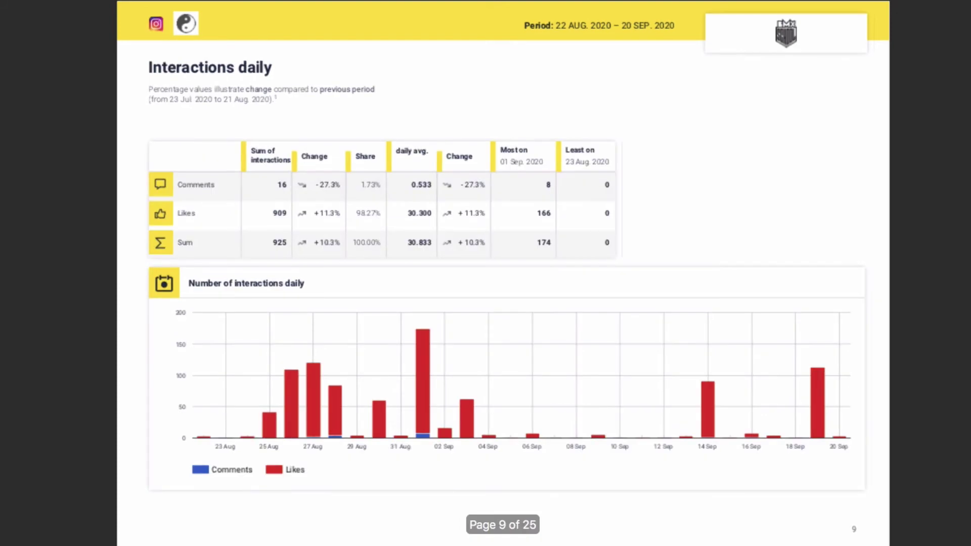
{"action": "key", "text": "Right"}
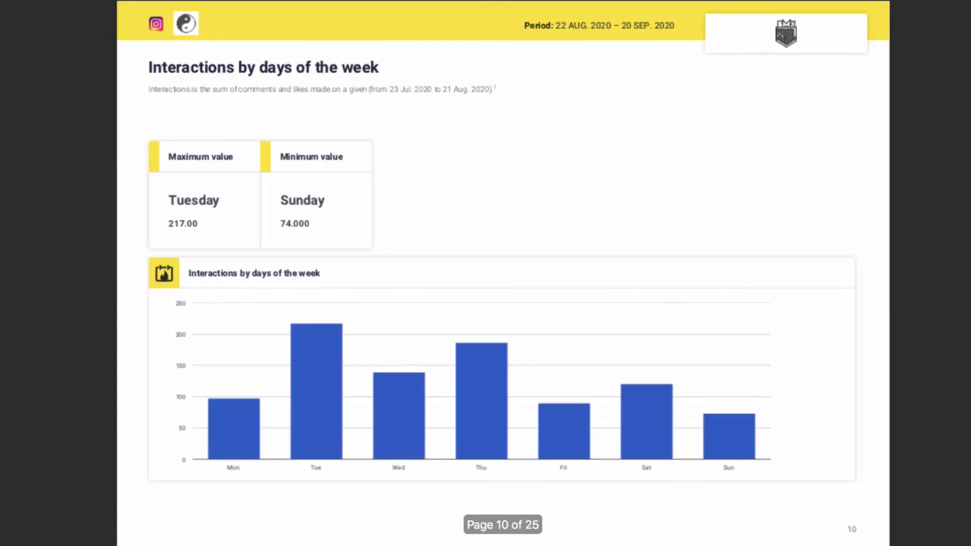
{"action": "key", "text": "Right"}
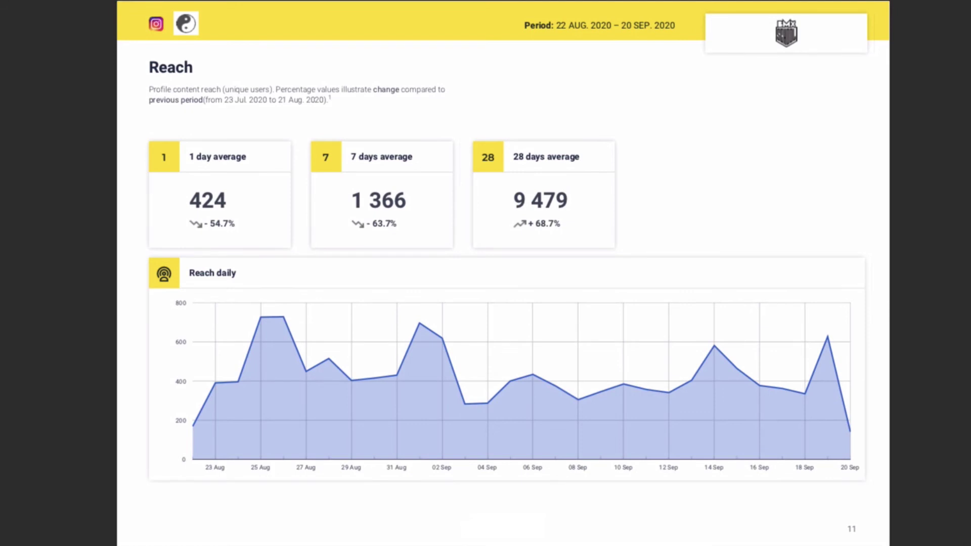
{"action": "key", "text": "Right"}
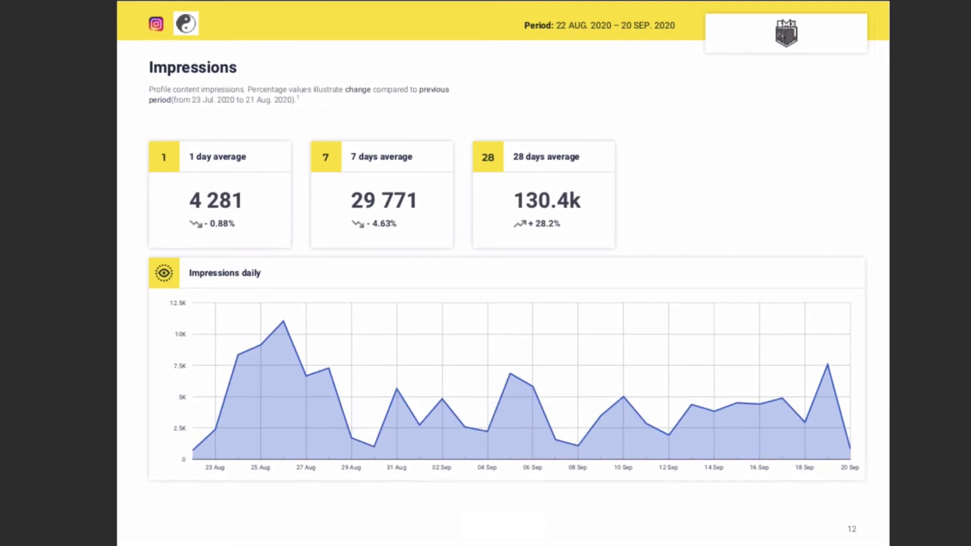
{"action": "key", "text": "Right"}
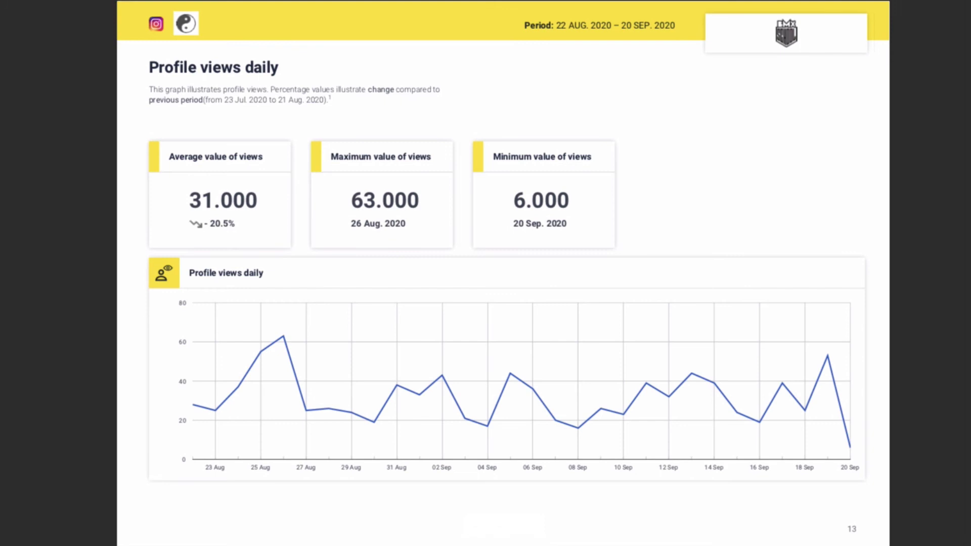
{"action": "key", "text": "Right"}
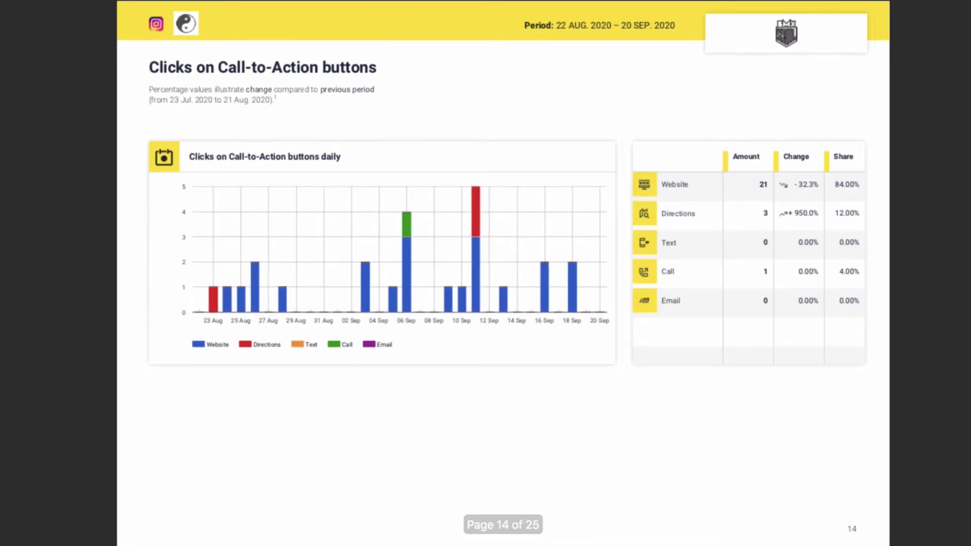
Page through admin activity, engagement rate, hashtag and top posts pages to the Legend on page 25.
{"action": "key", "text": "Right"}
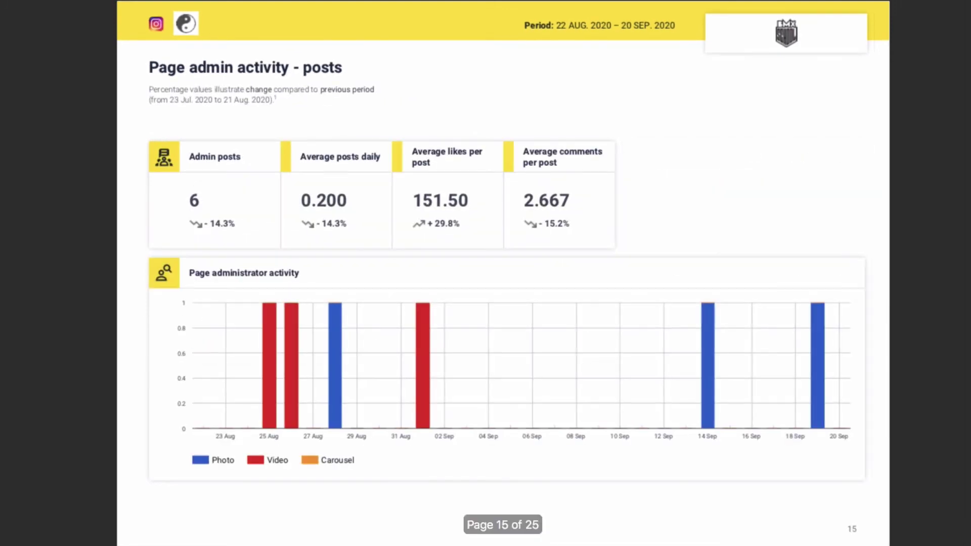
{"action": "key", "text": "Right"}
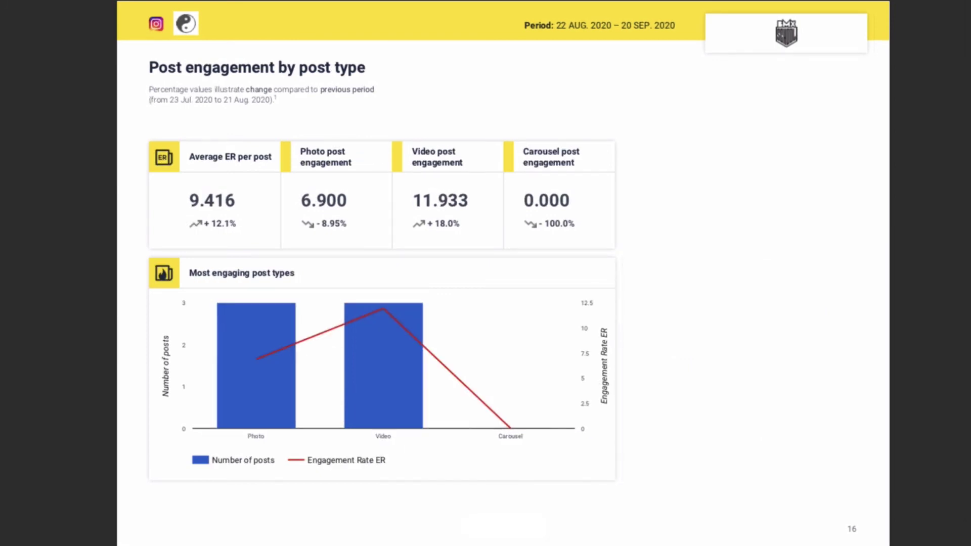
{"action": "key", "text": "Right"}
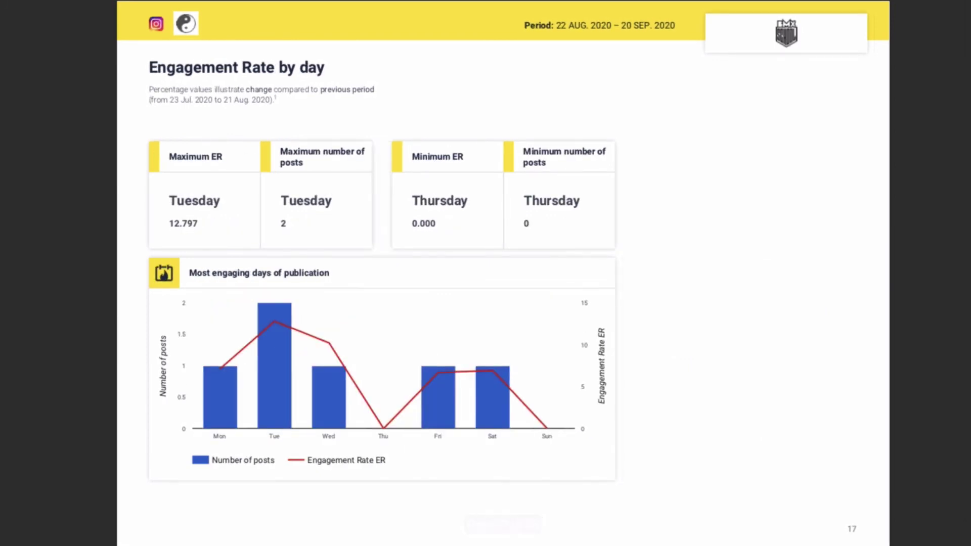
{"action": "key", "text": "Right"}
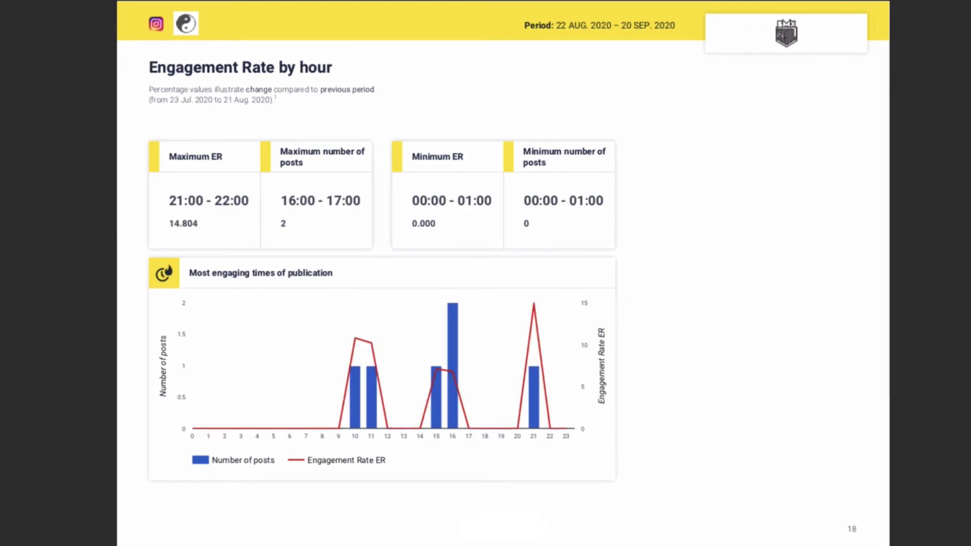
{"action": "key", "text": "Right"}
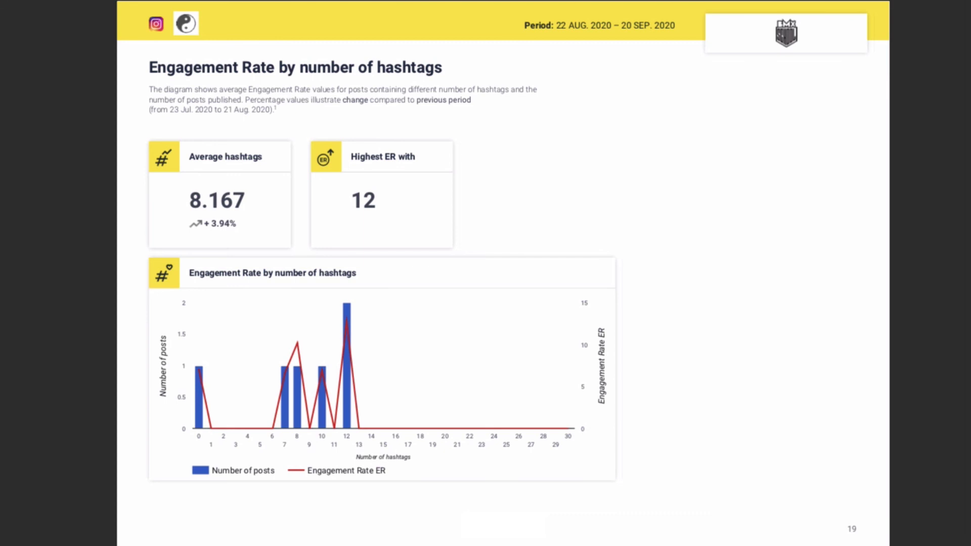
{"action": "key", "text": "Right"}
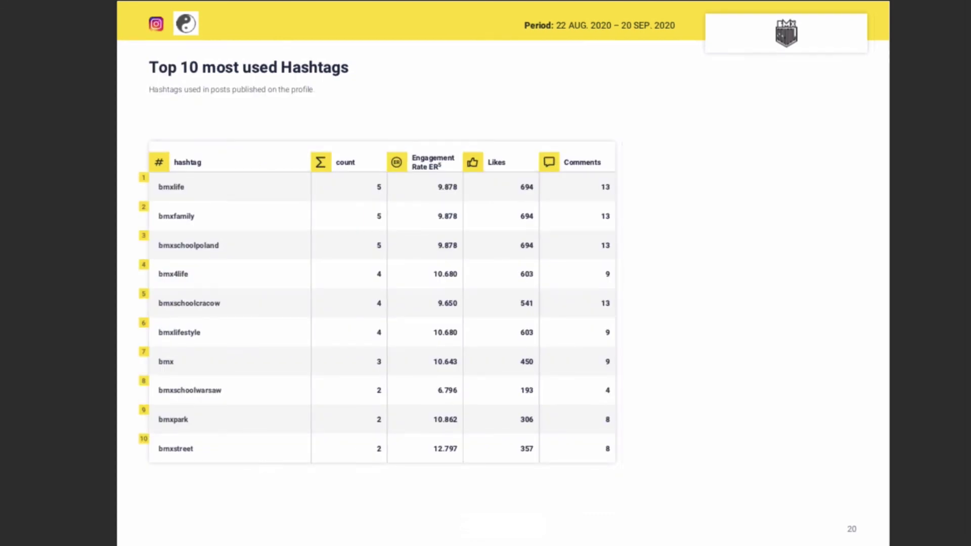
{"action": "key", "text": "Right"}
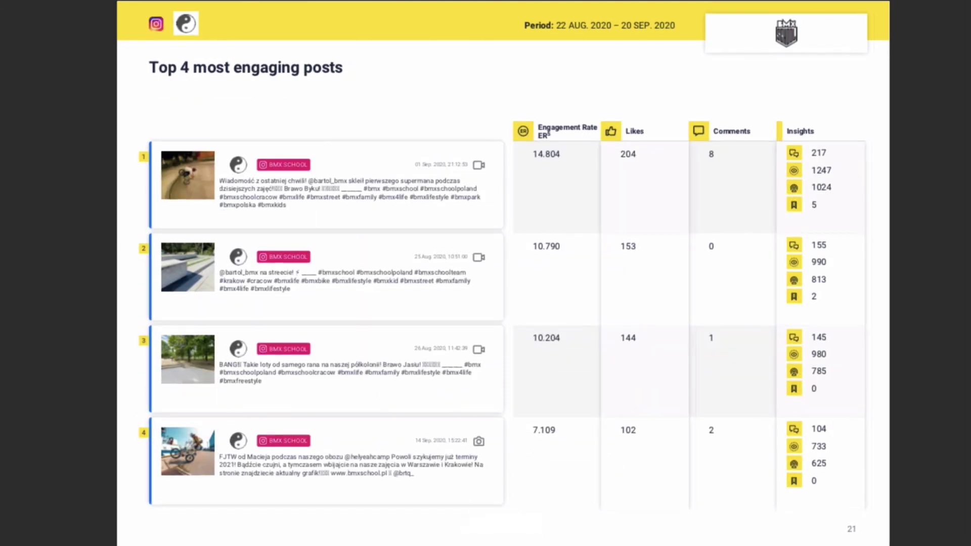
{"action": "key", "text": "Right"}
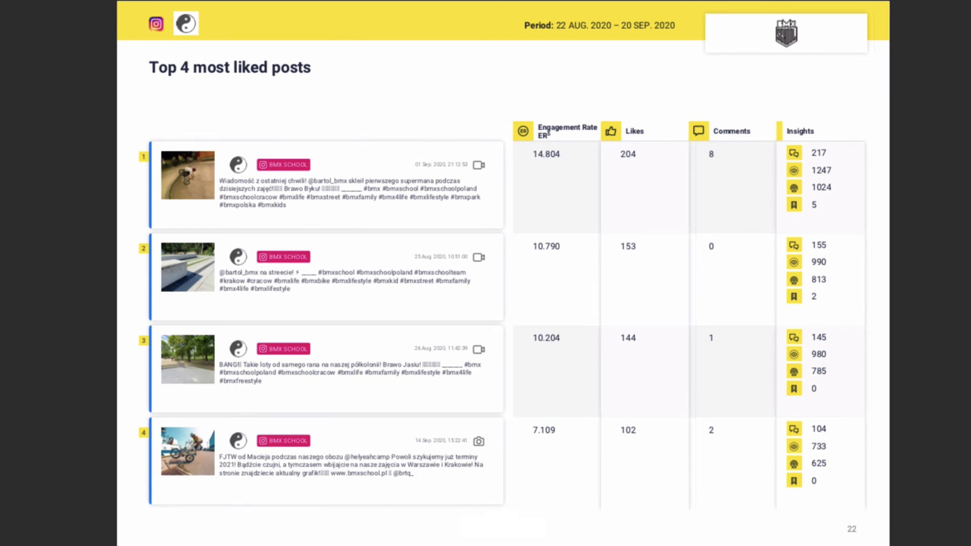
{"action": "key", "text": "Right"}
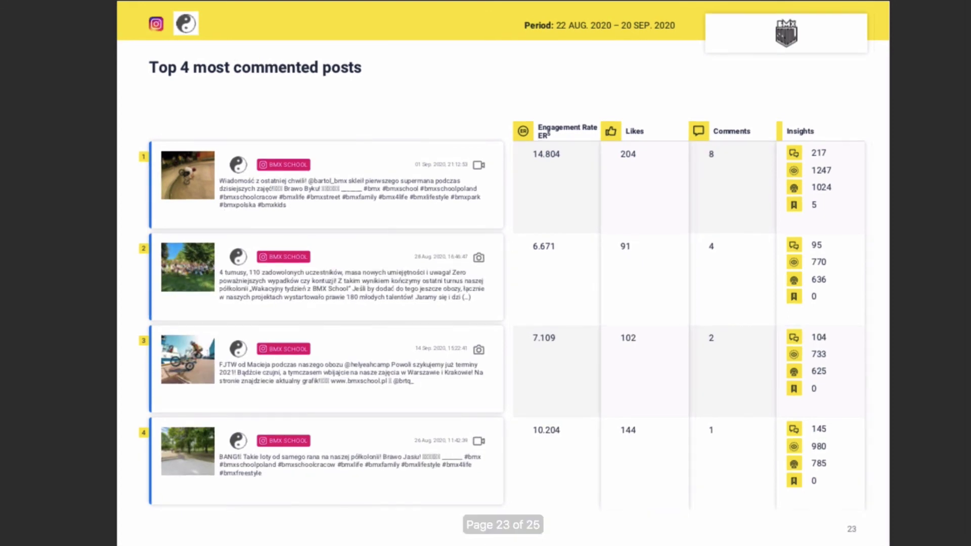
{"action": "key", "text": "Right"}
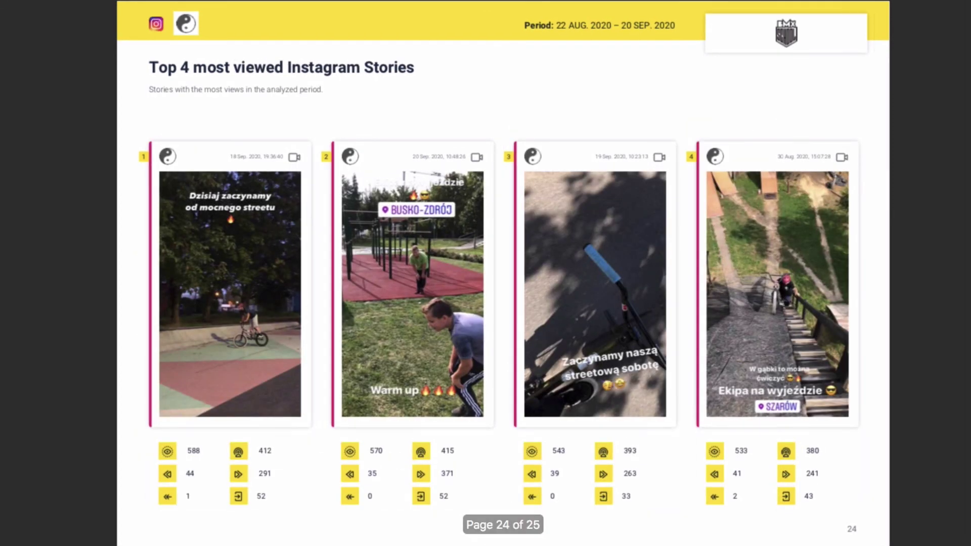
{"action": "key", "text": "Right"}
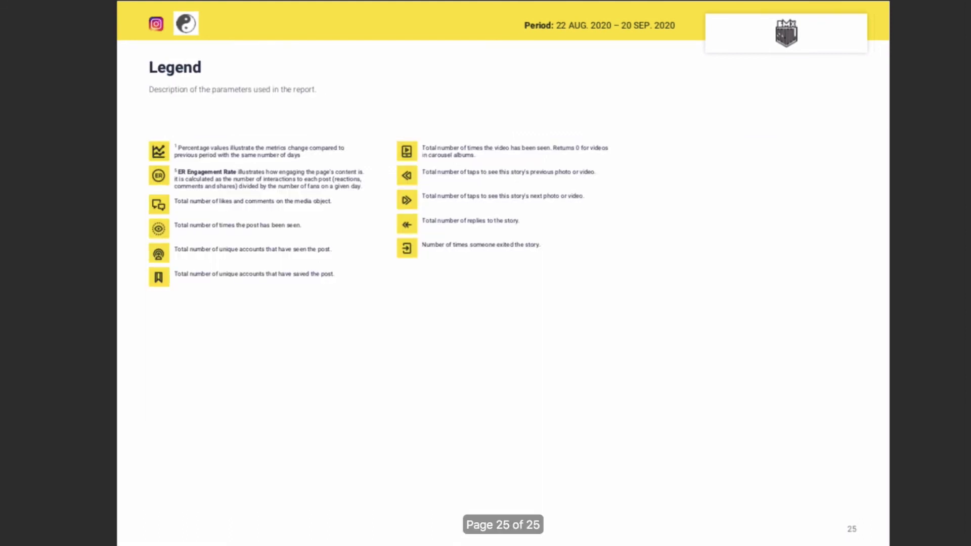